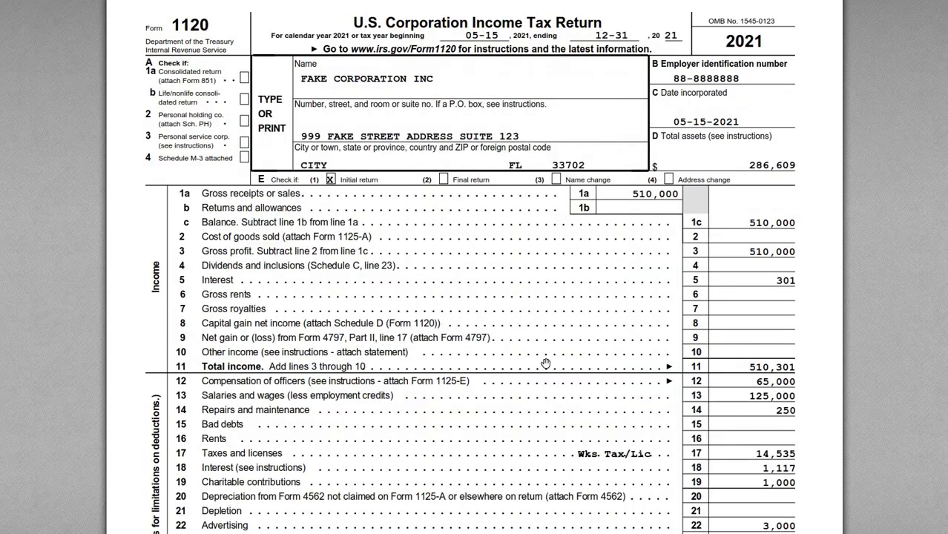
Step: Scroll down Form 1120 page 1 to review its income and deduction lines
scroll(560, 355, down, 5)
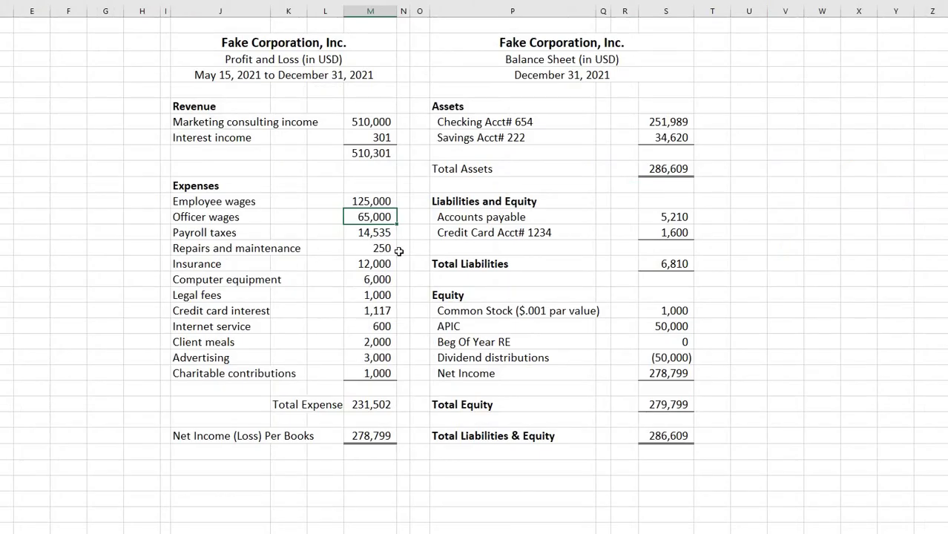
Step: Check the Excel P&L expenses from Payroll taxes (14,535) down to Client meals (2,000)
click(383, 232)
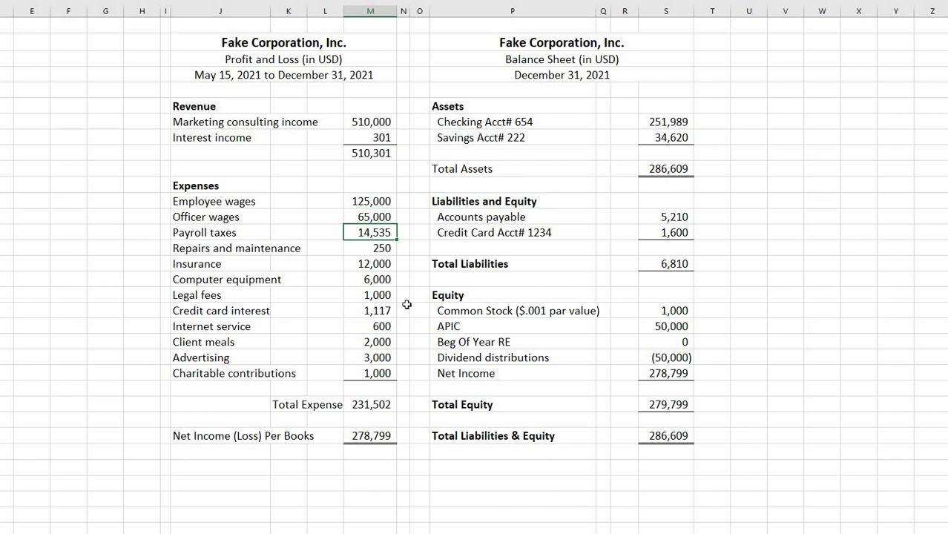
key(Down)
key(Down)
key(Down)
key(Down)
key(Down)
key(Down)
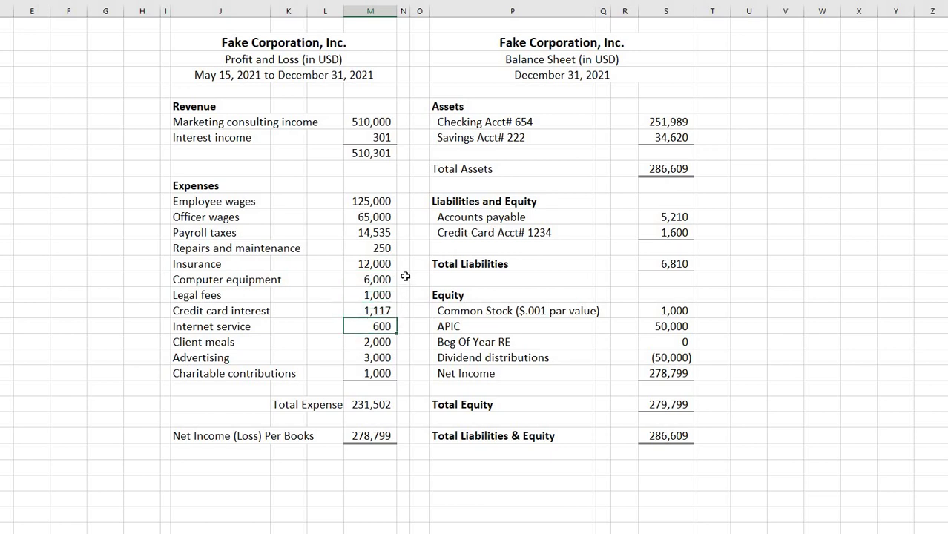
key(Down)
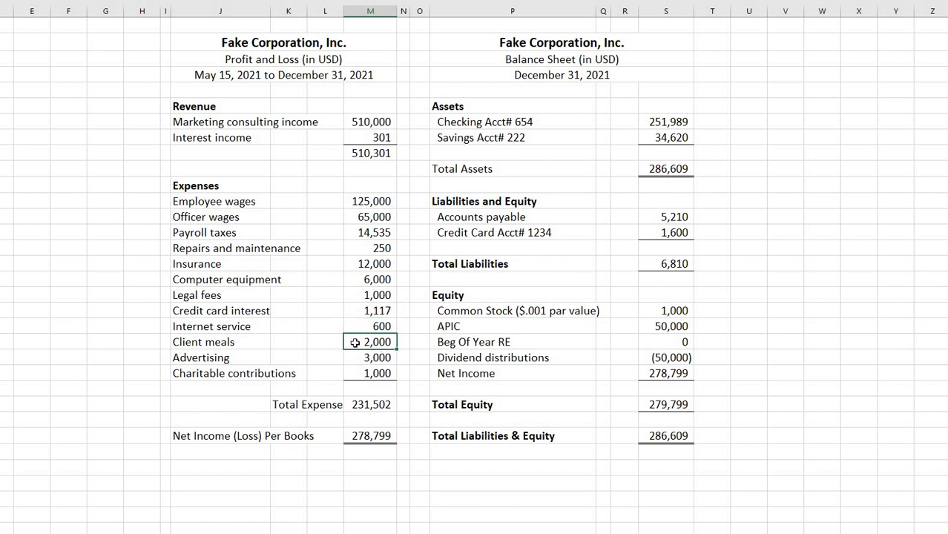
drag(354, 343, 239, 343)
click(382, 343)
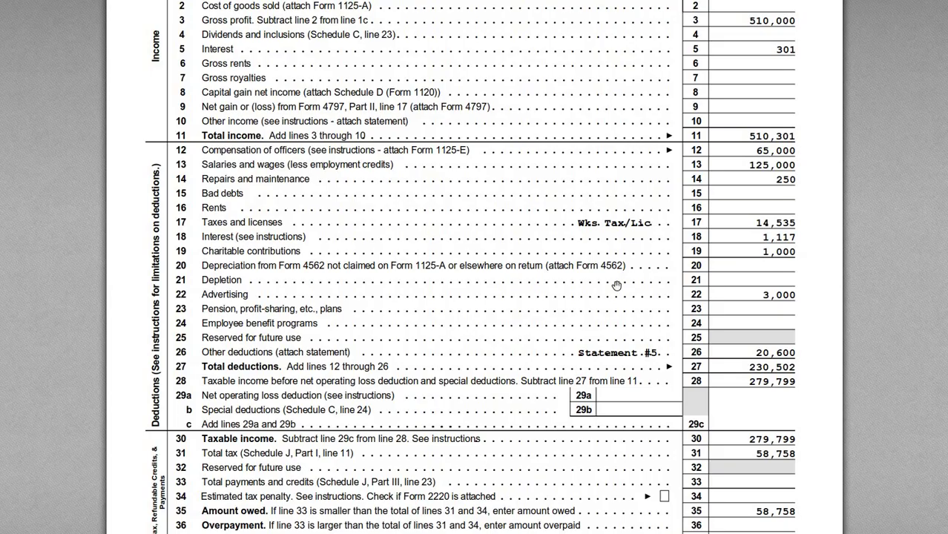
Step: Page forward past Schedule K to Statement #5, itemizing line 26's 20,600 other deductions
scroll(615, 285, down, 1)
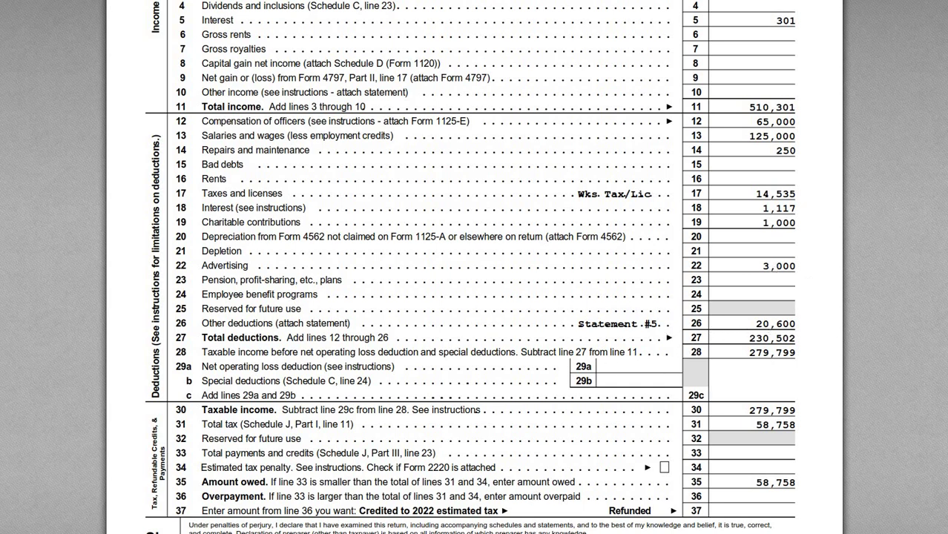
key(Page_Down)
key(Page_Down)
key(Page_Down)
key(Page_Down)
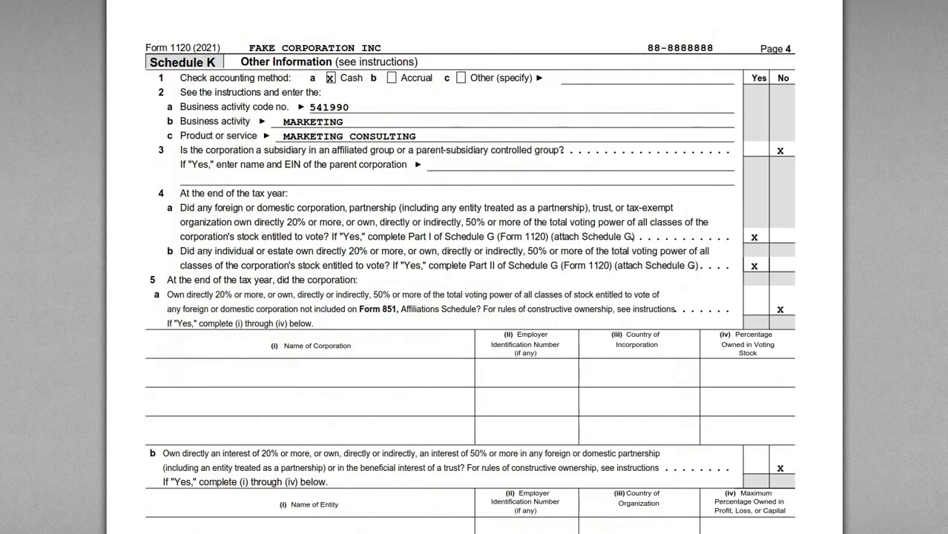
key(Page_Down)
key(Page_Down)
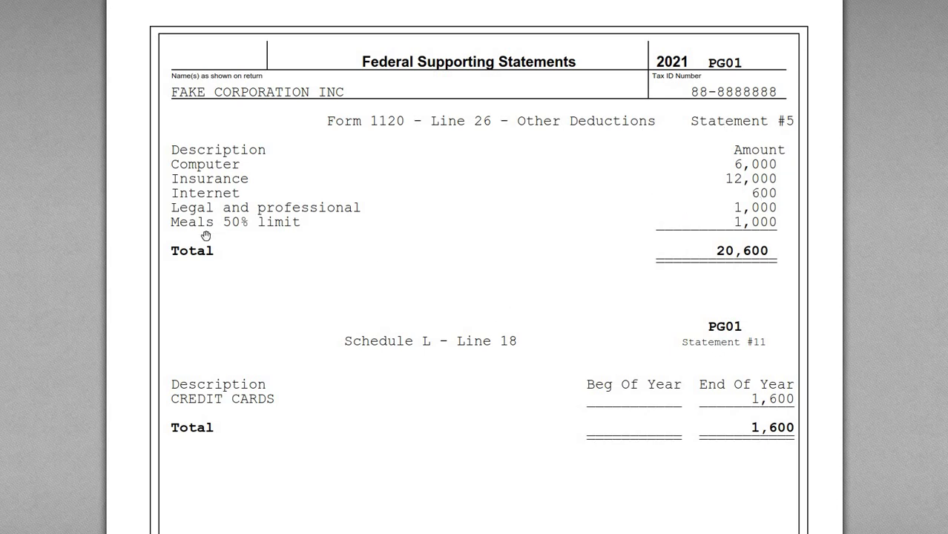
Step: Highlight the Excel Client meals row (2,000) to compare with Statement #5's 1,000 meals
key(alt+Tab)
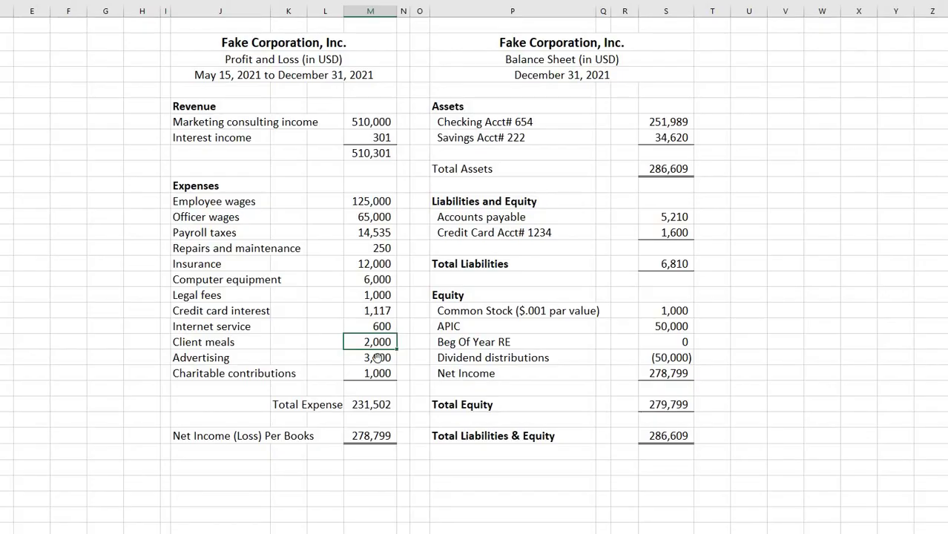
click(250, 341)
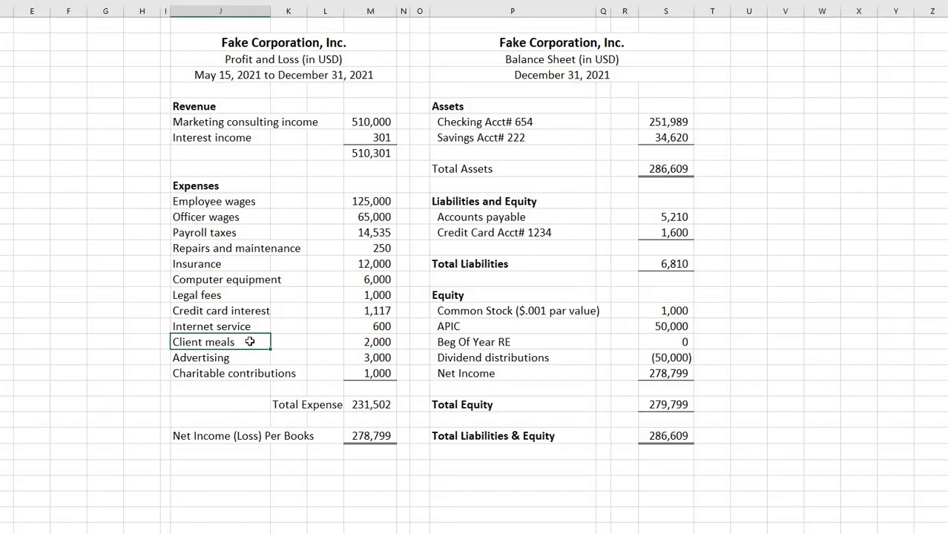
drag(250, 341, 362, 341)
click(361, 358)
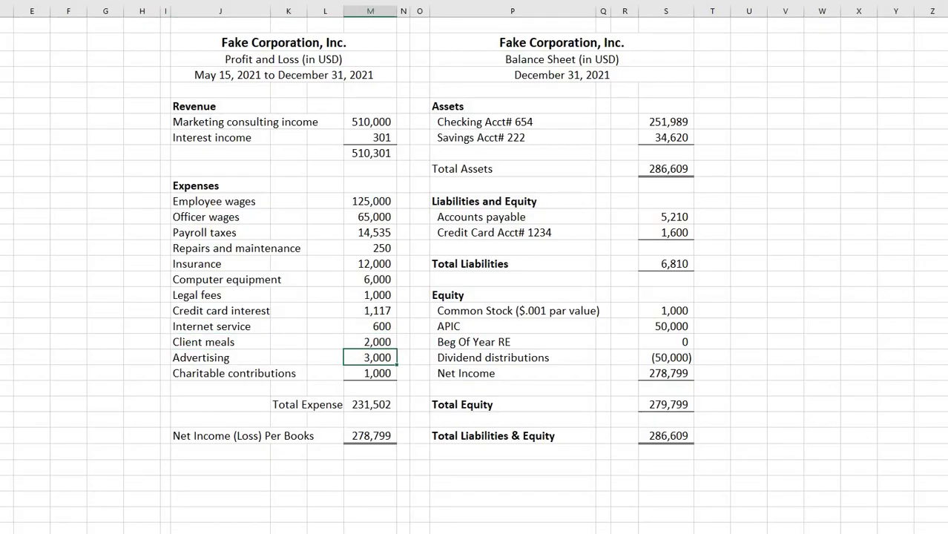
Step: Go back to Form 1120 page 1's deduction lines, where line 26 shows 20,600
key(alt+Tab)
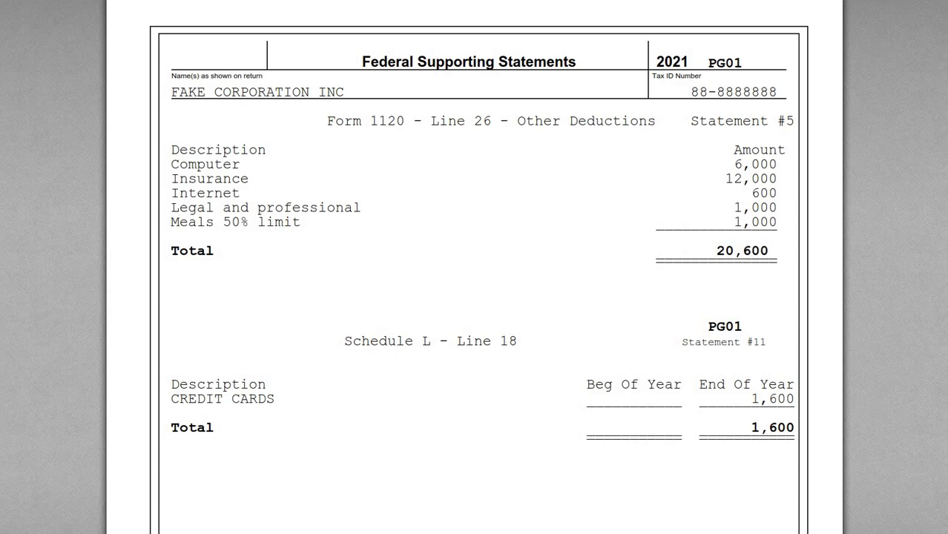
click(501, 415)
scroll(615, 308, down, 5)
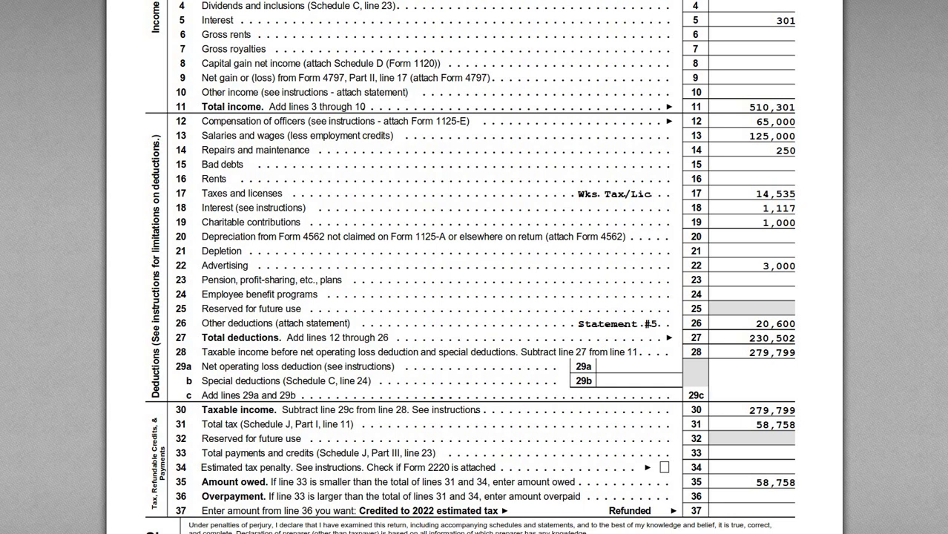
Step: Page forward to the Schedule L balance sheet and scroll through Schedules M-1 and M-2
key(Right)
key(Right)
key(Right)
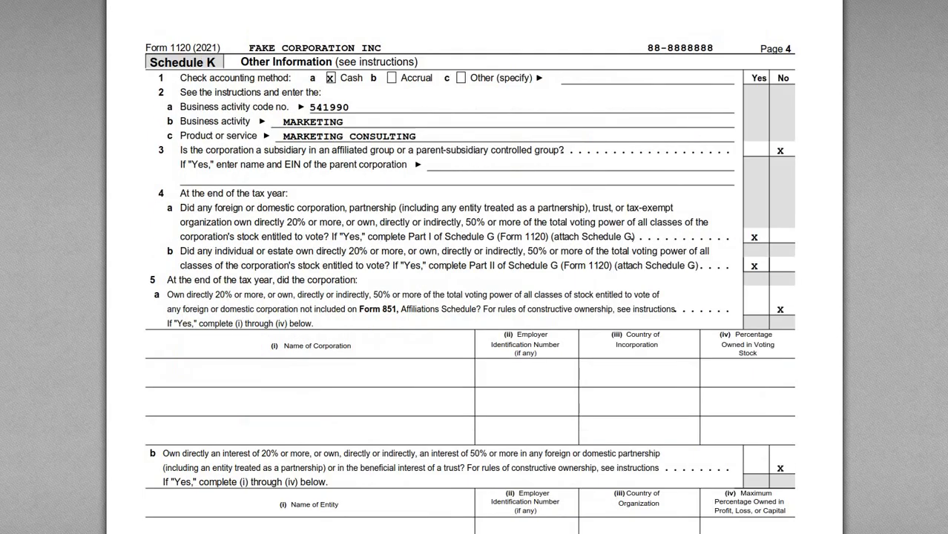
key(Right)
key(Right)
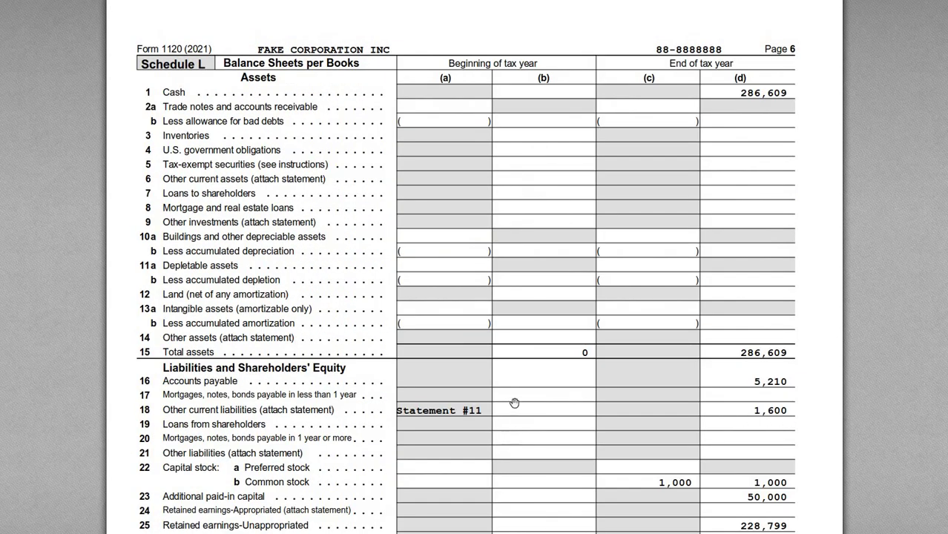
scroll(514, 402, down, 5)
scroll(514, 402, down, 3)
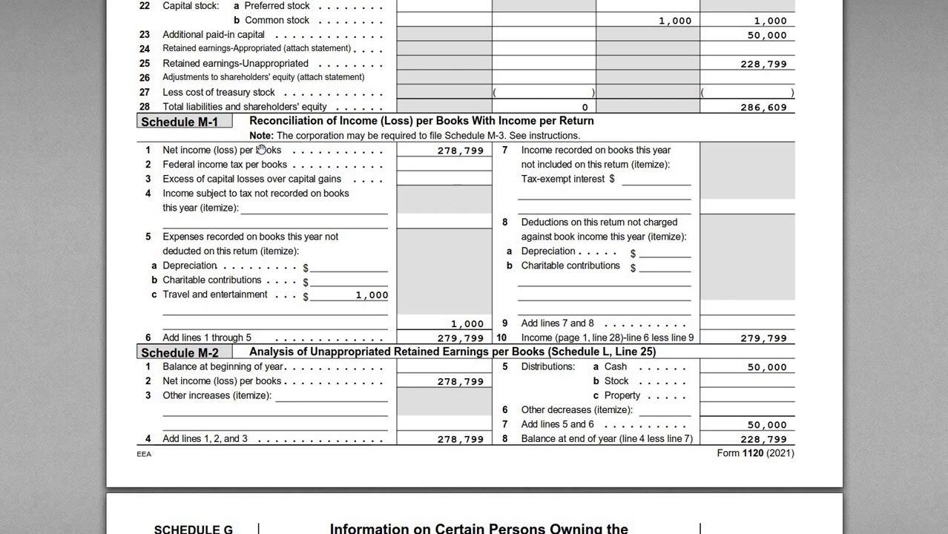
scroll(358, 205, up, 1)
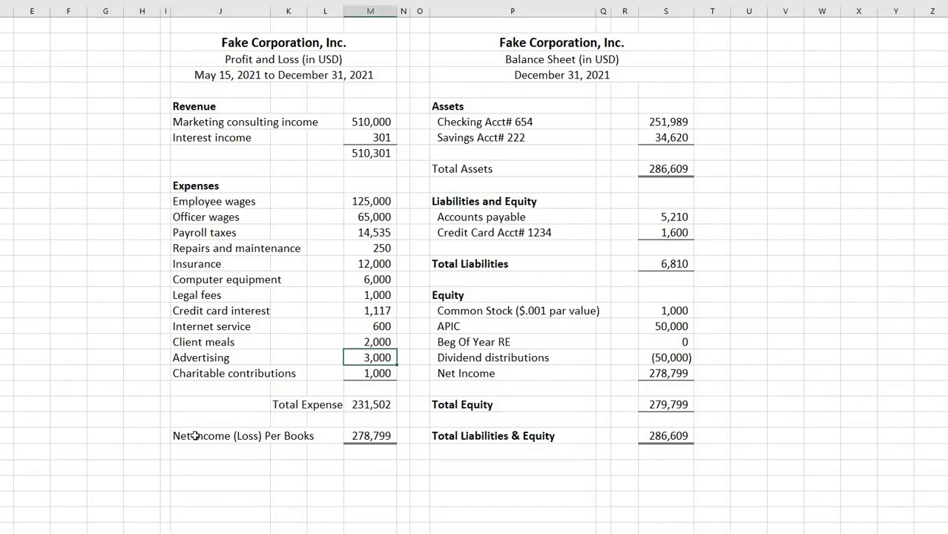
Step: Highlight Excel's Net Income Per Books of 278,799 to match Schedule M-1 line 1
drag(199, 436, 370, 440)
click(370, 439)
click(368, 481)
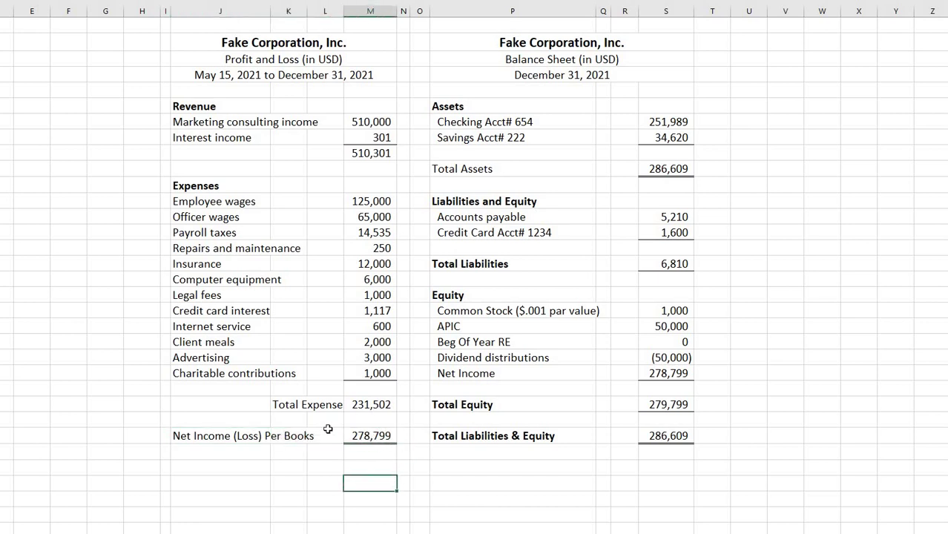